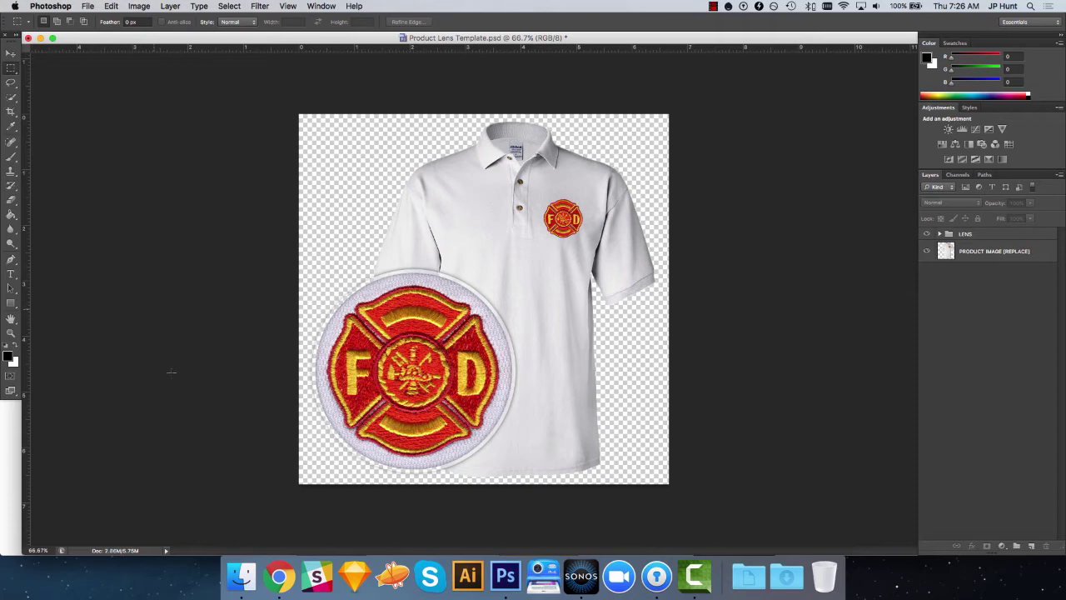
- Look up the grey Nublend Tee product page in the team store, then return to Photoshop
{"action": "left_click", "coordinate": [279, 575]}
{"action": "scroll", "coordinate": [151, 330], "scroll_direction": "down", "scroll_amount": 5}
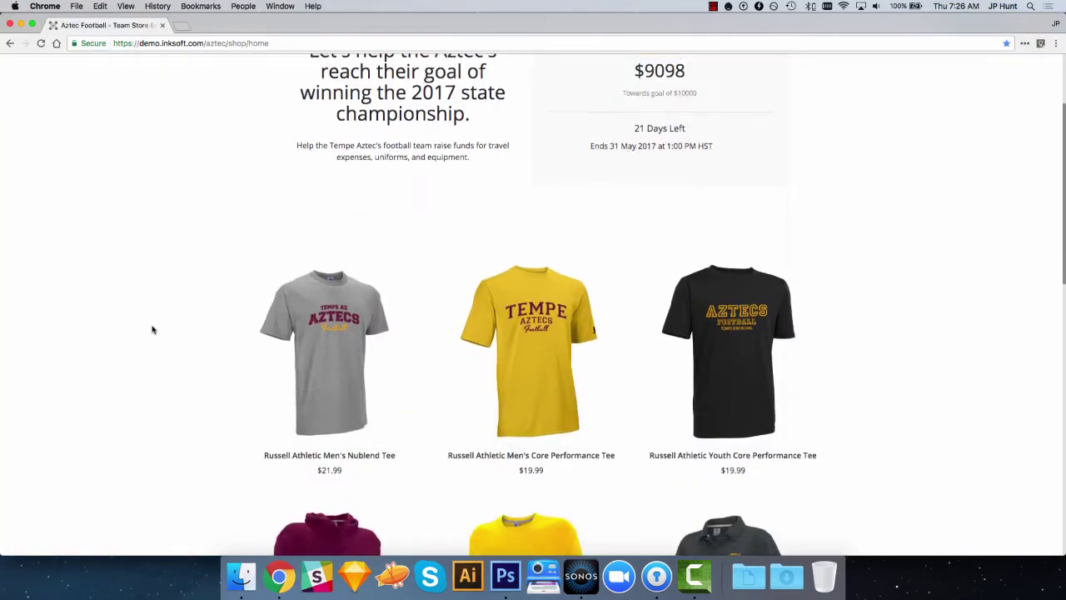
{"action": "left_click", "coordinate": [336, 261]}
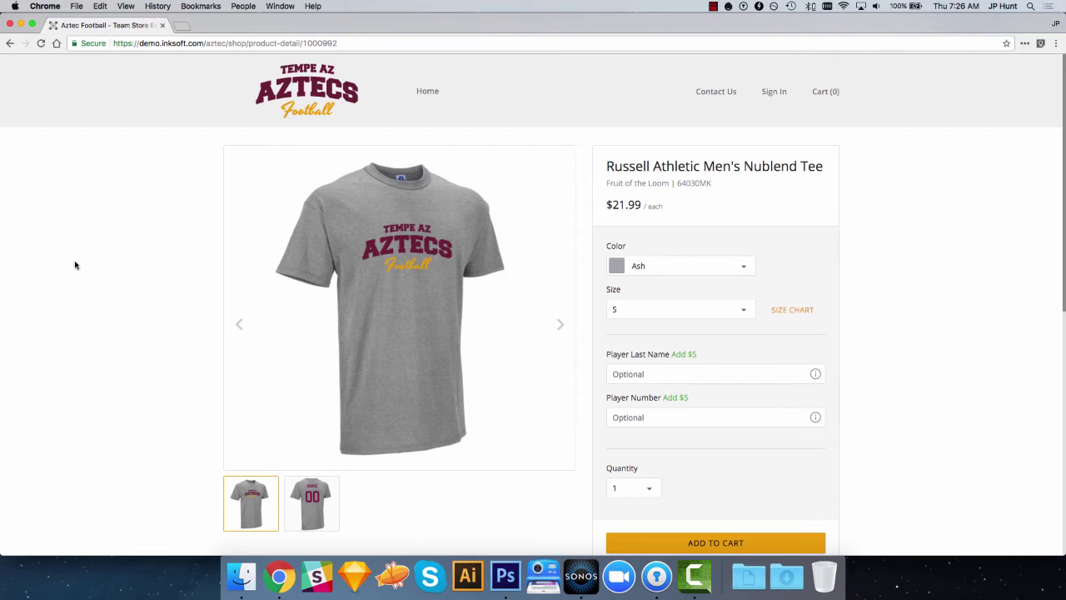
{"action": "left_click", "coordinate": [506, 576]}
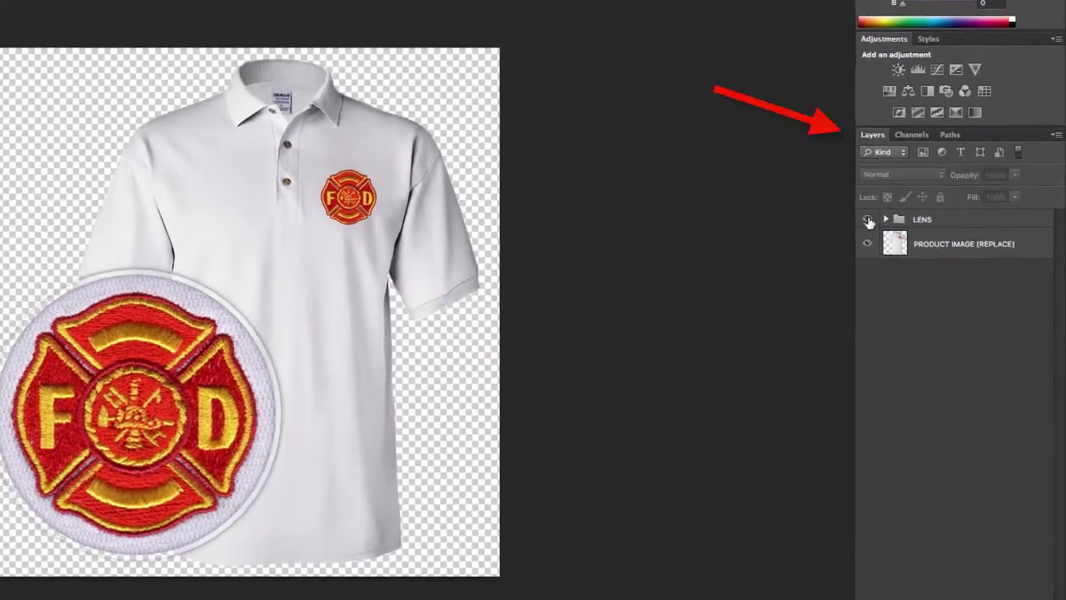
- Hide and reshow the LENS group and PRODUCT IMAGE layer to compare the mockup
{"action": "left_click", "coordinate": [899, 225]}
{"action": "left_click", "coordinate": [899, 246]}
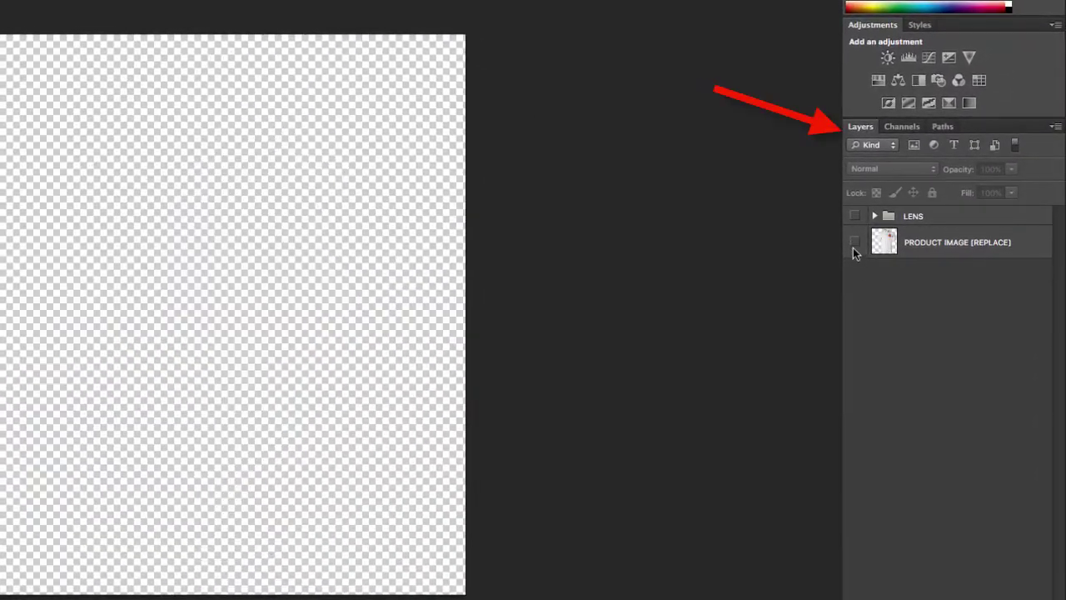
{"action": "left_click", "coordinate": [855, 248]}
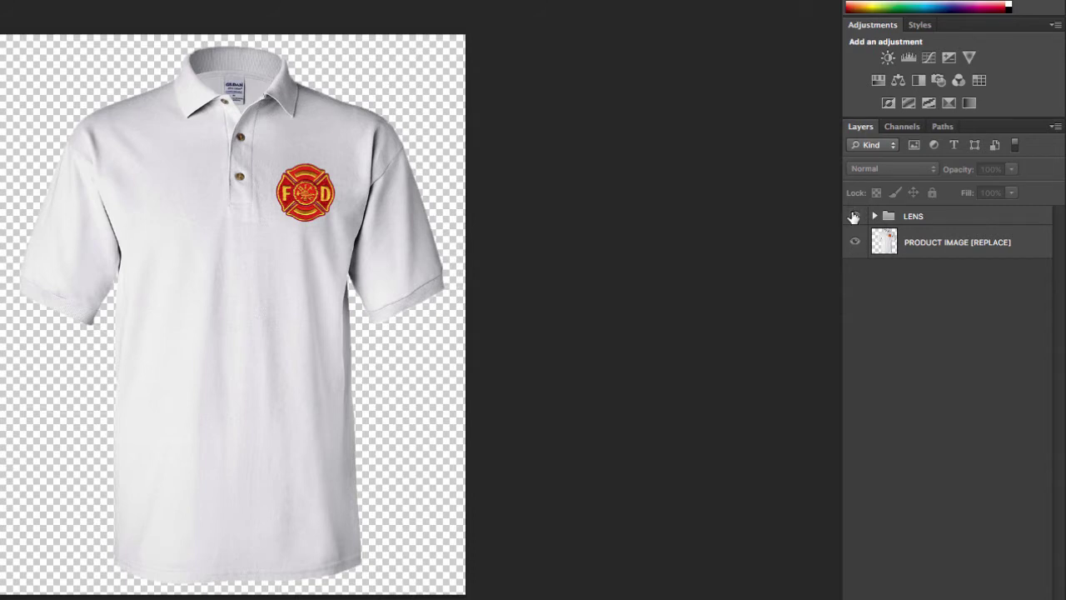
{"action": "left_click", "coordinate": [854, 216]}
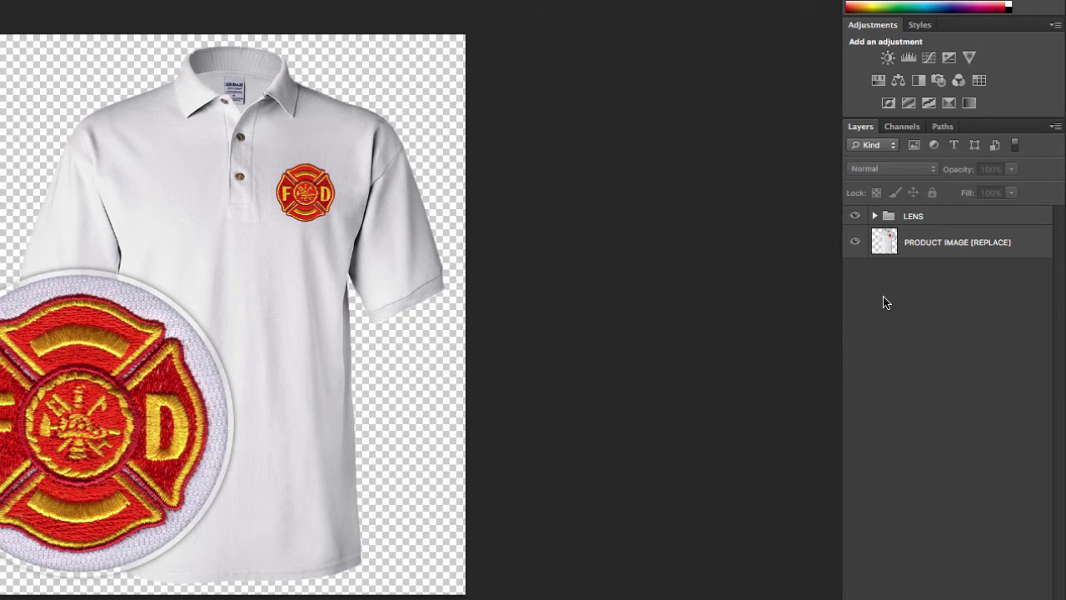
- Expand the LENS group and briefly hide then restore the polo shirt layer
{"action": "left_click", "coordinate": [875, 216]}
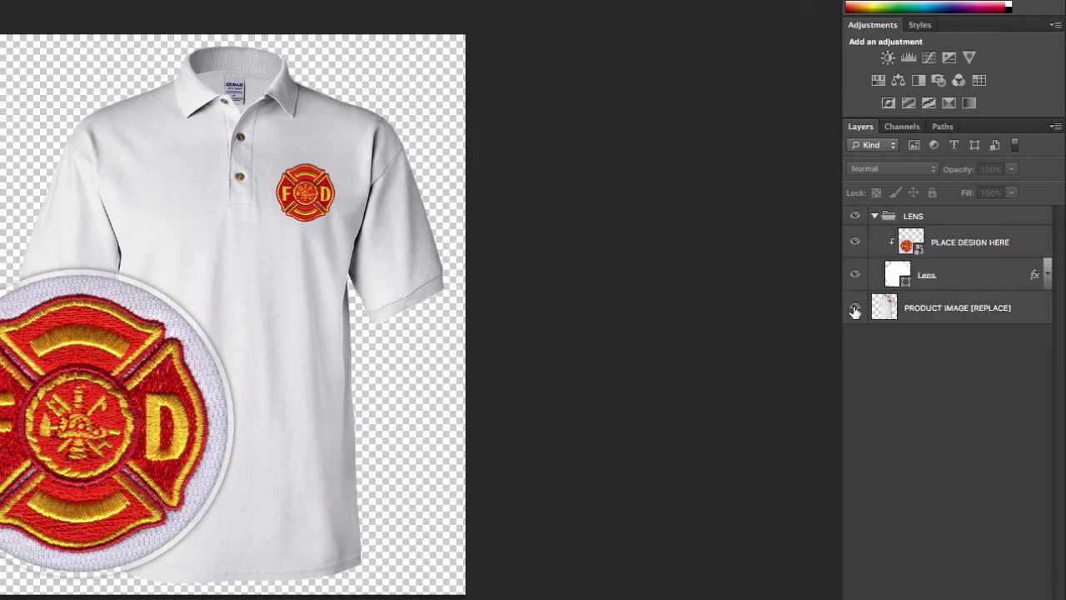
{"action": "left_click", "coordinate": [854, 308]}
{"action": "left_click", "coordinate": [855, 308]}
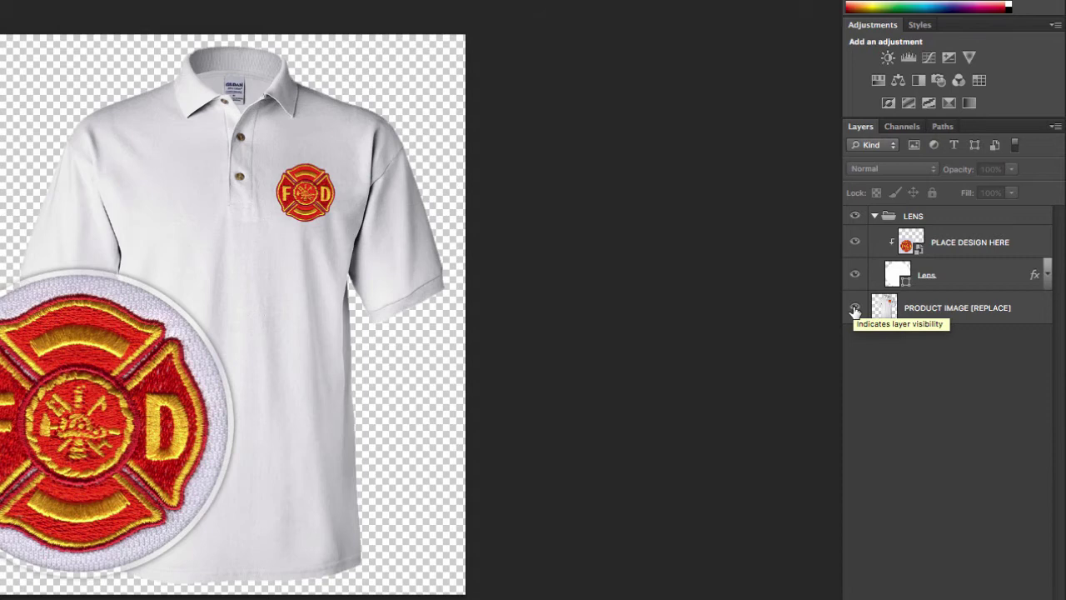
{"action": "left_click", "coordinate": [874, 217]}
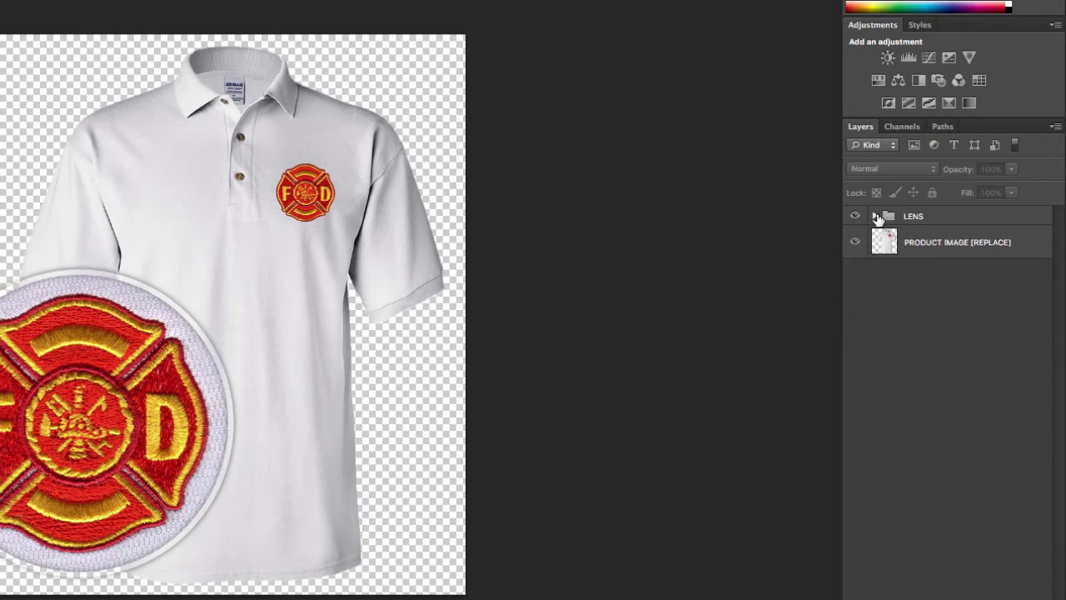
{"action": "left_click", "coordinate": [875, 217]}
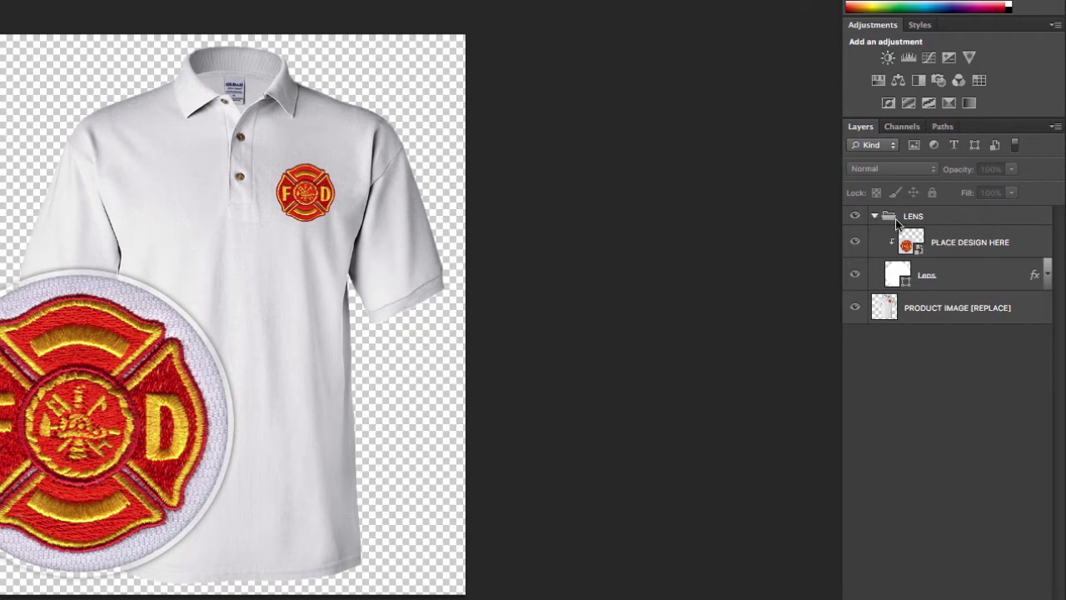
- Toggle the FD design inside the lens off and on, then select PLACE DESIGN HERE
{"action": "left_click", "coordinate": [856, 243]}
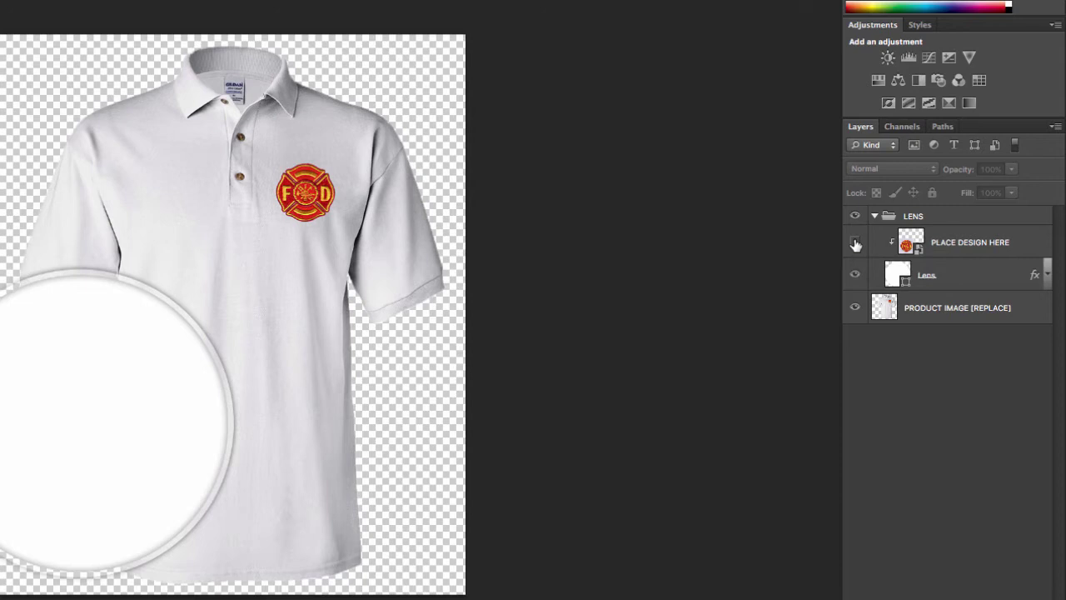
{"action": "left_click", "coordinate": [855, 244]}
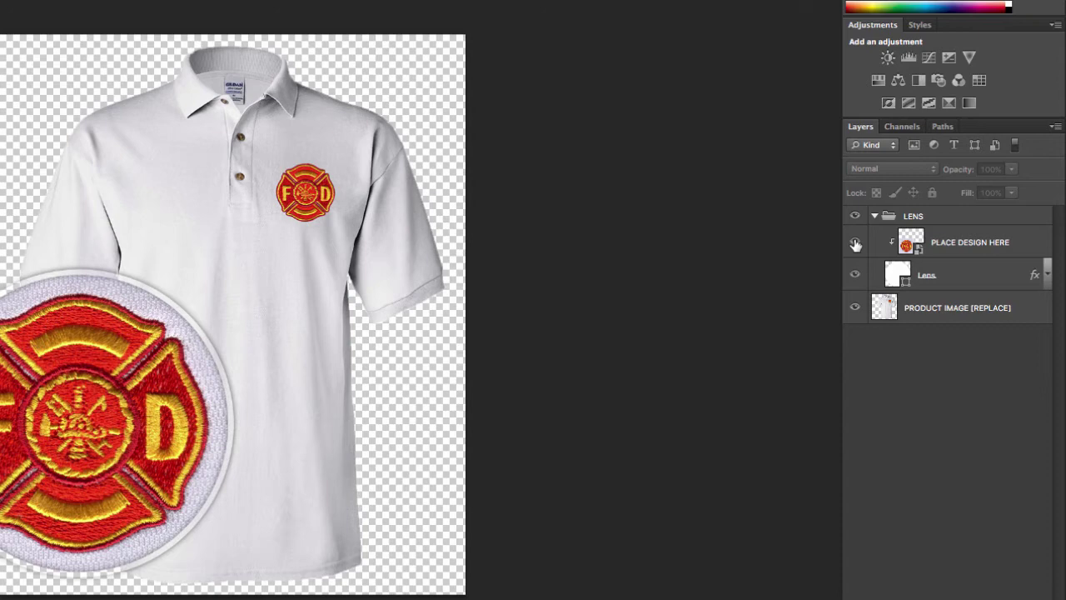
{"action": "left_click", "coordinate": [855, 244]}
{"action": "left_click", "coordinate": [855, 243]}
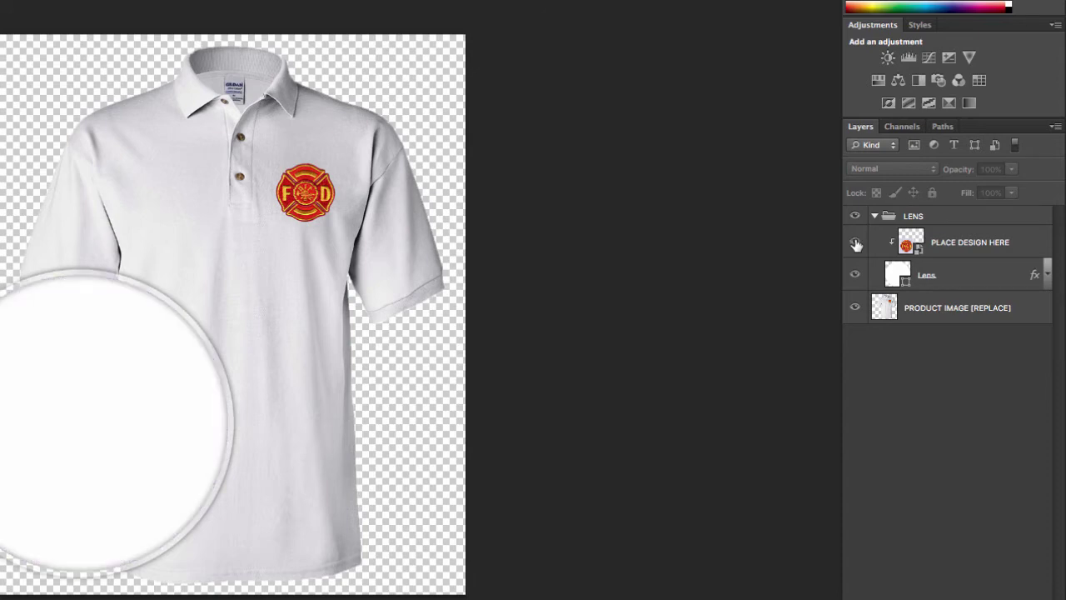
{"action": "left_click", "coordinate": [969, 249]}
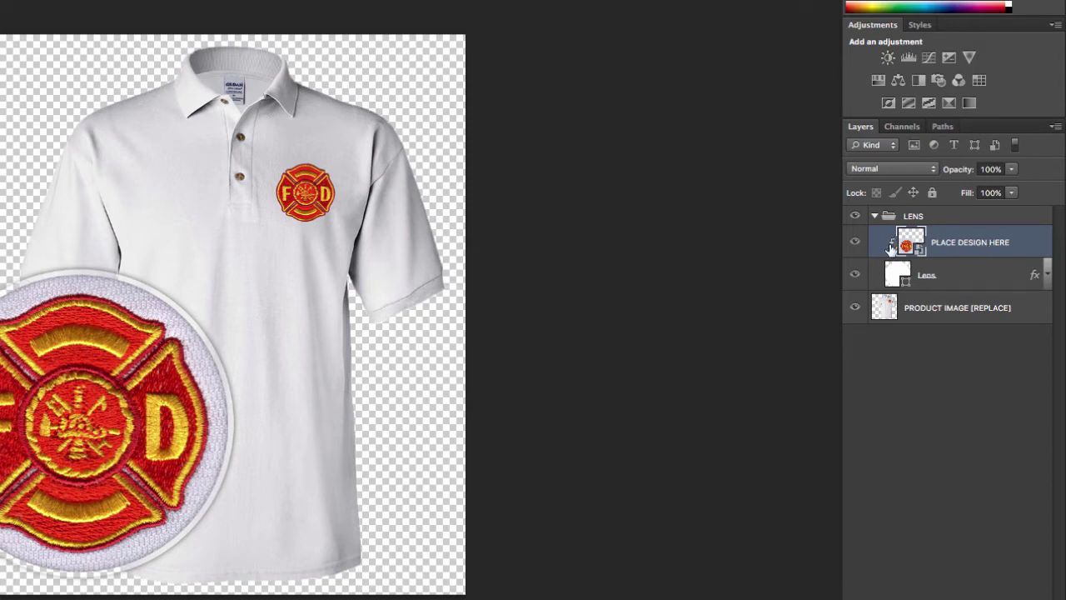
- Release PLACE DESIGN HERE's clipping mask so the FD patch shows unclipped, then collapse LENS
{"action": "right_click", "coordinate": [1025, 243]}
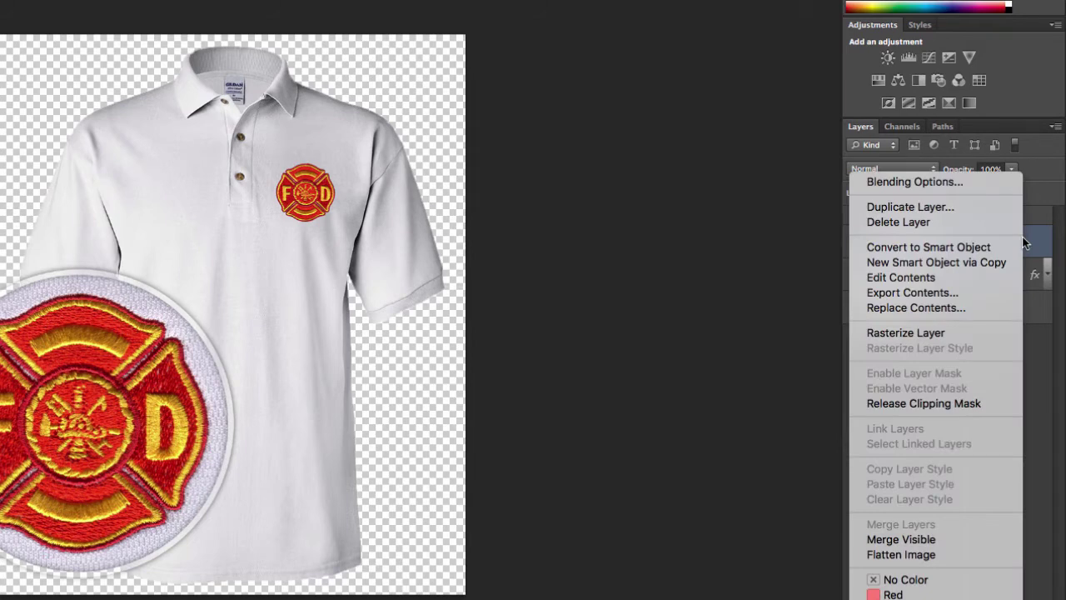
{"action": "left_click", "coordinate": [936, 404]}
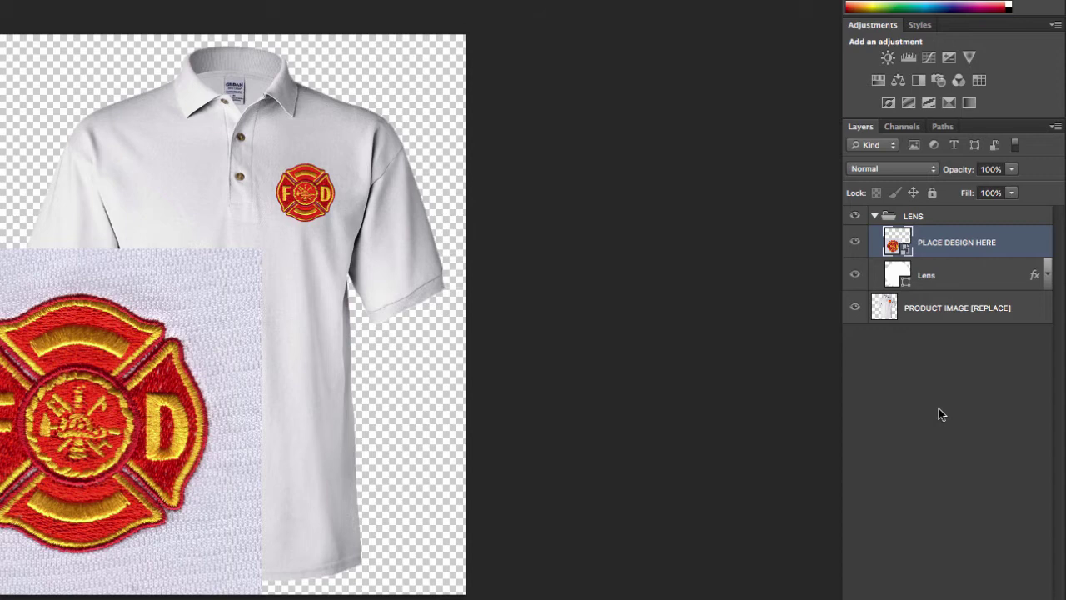
{"action": "left_click_drag", "start_coordinate": [988, 240], "coordinate": [955, 274]}
{"action": "left_click", "coordinate": [876, 218]}
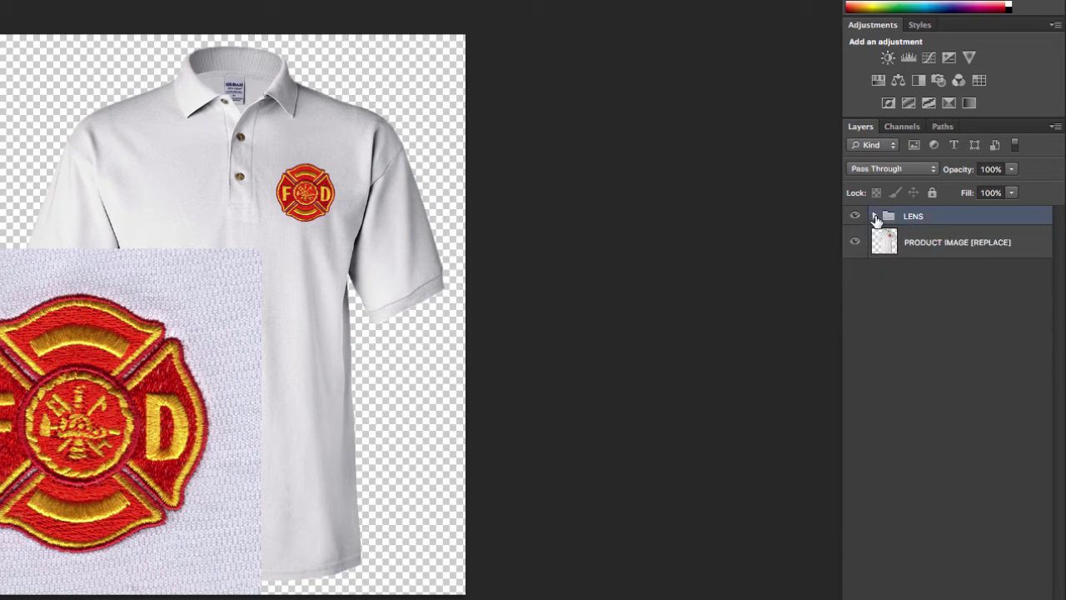
- Re-clip the PLACE DESIGN HERE emblem to the Lens circle and deselect the layers
{"action": "left_click", "coordinate": [877, 219]}
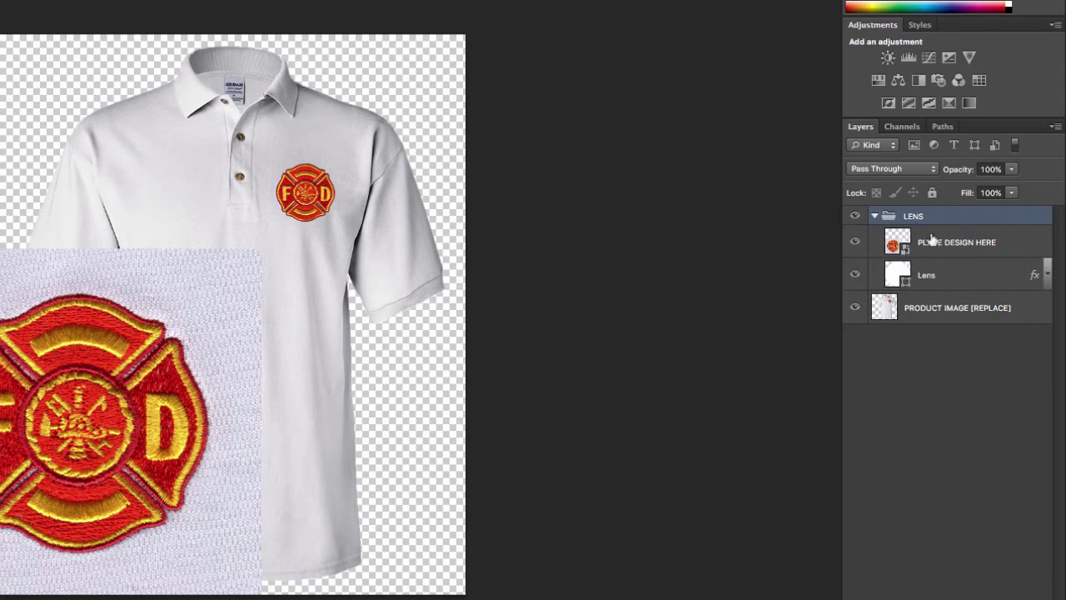
{"action": "left_click", "coordinate": [1014, 243]}
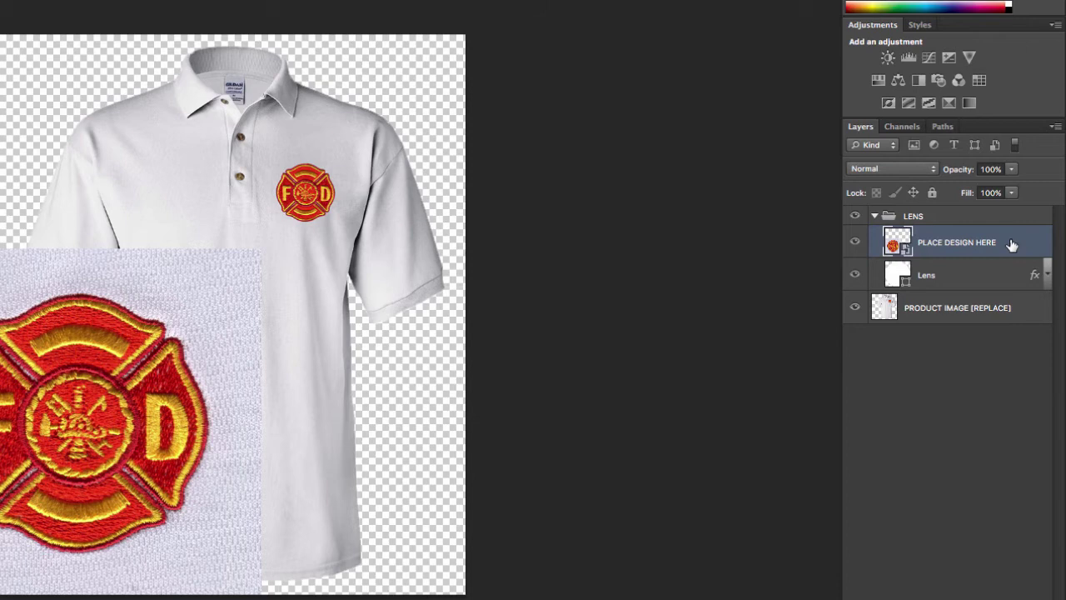
{"action": "right_click", "coordinate": [1012, 242]}
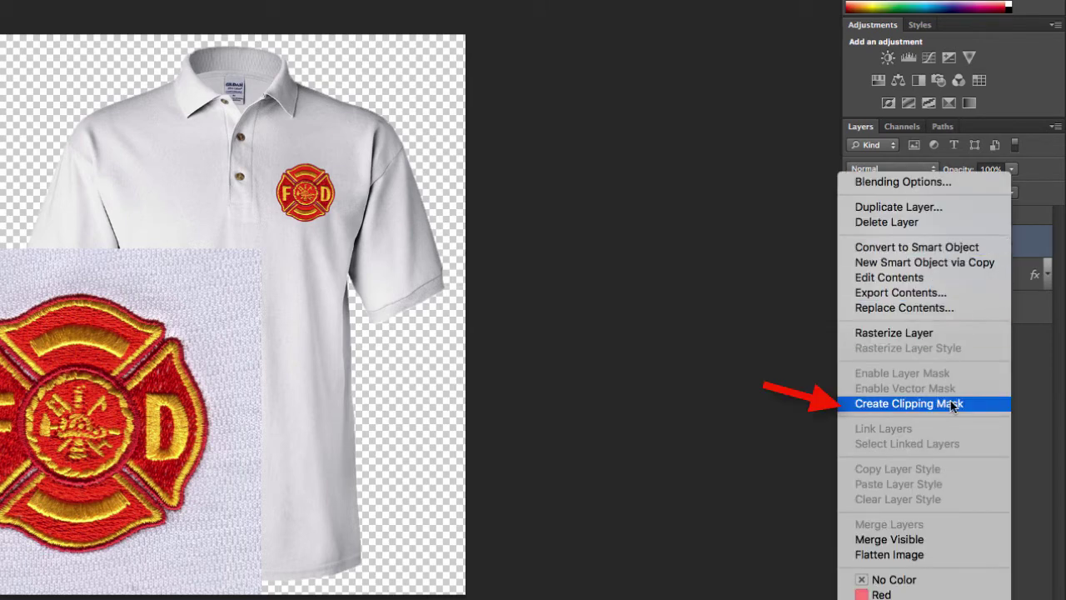
{"action": "left_click", "coordinate": [908, 403]}
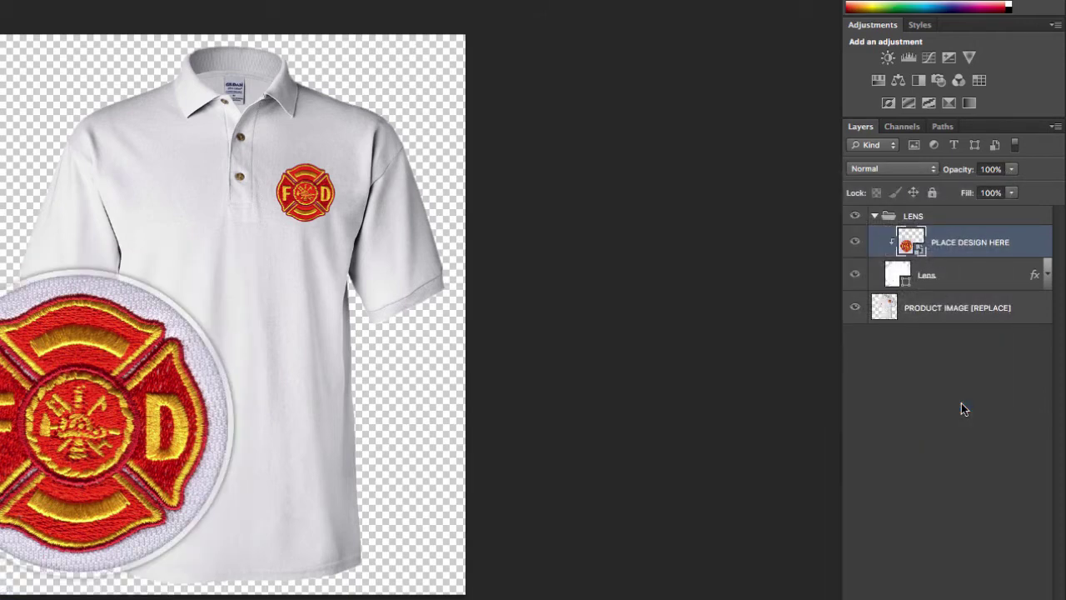
{"action": "left_click", "coordinate": [963, 406]}
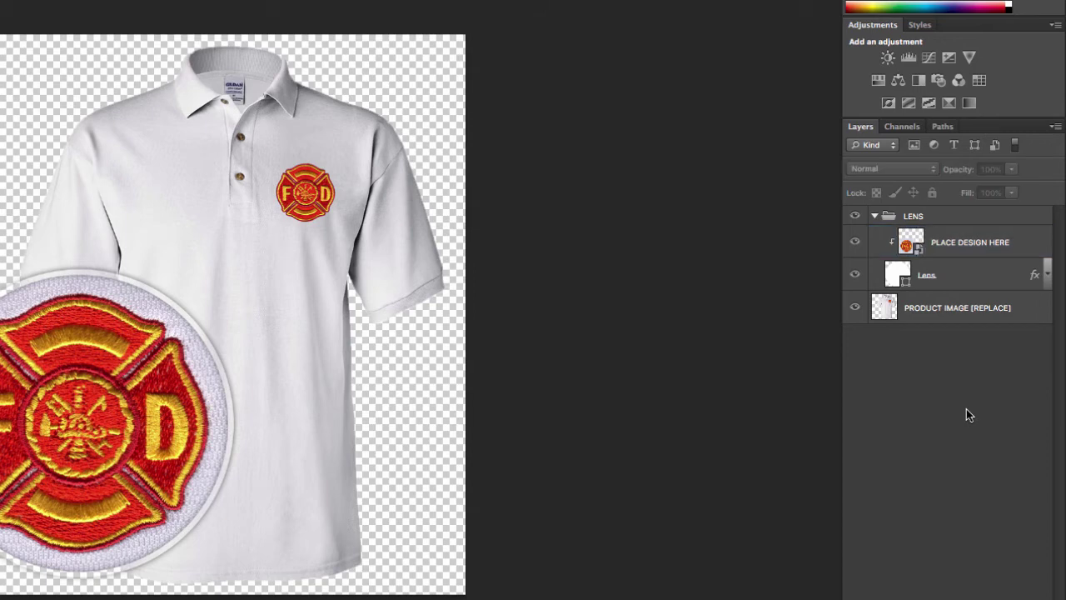
- Nudge the FD emblem down inside the lens with Free Transform, then collapse LENS
{"action": "left_click", "coordinate": [1019, 242]}
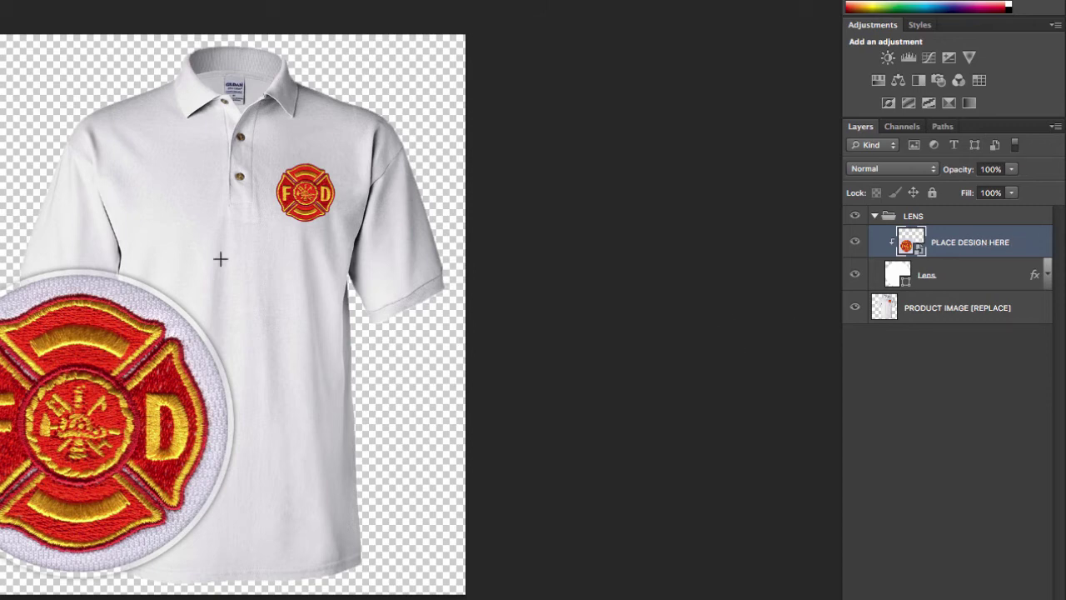
{"action": "key", "text": "ctrl+t"}
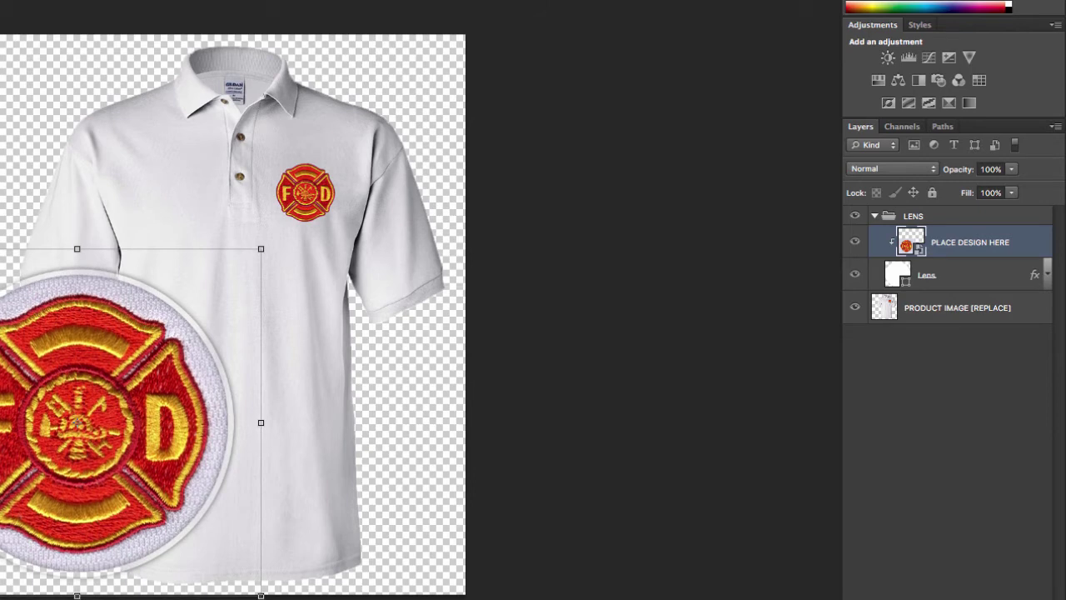
{"action": "key", "text": "Down"}
{"action": "key", "text": "Down"}
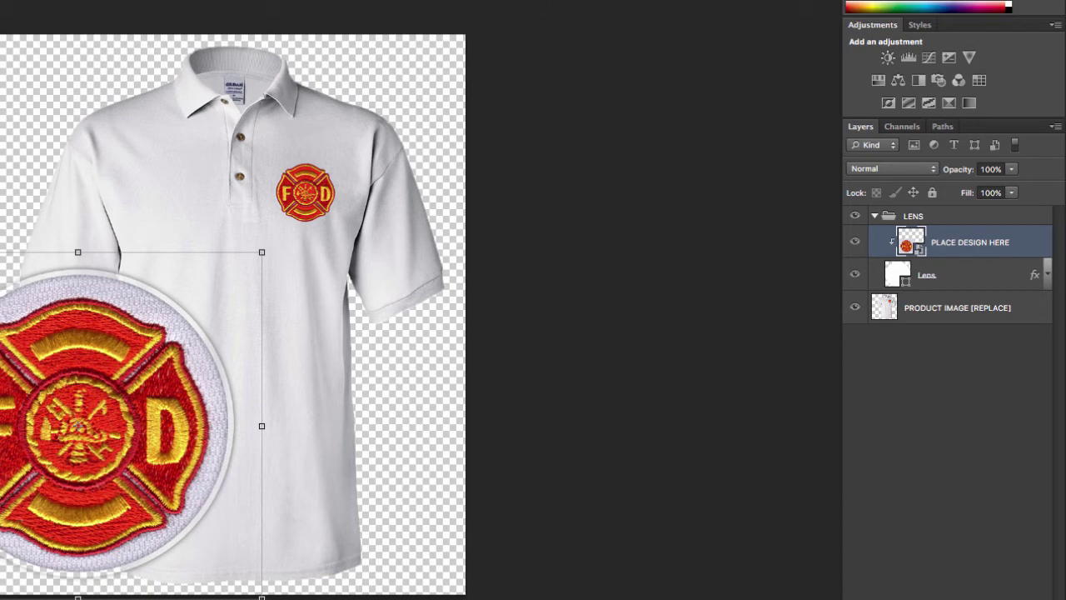
{"action": "key", "text": "Return"}
{"action": "left_click", "coordinate": [995, 428]}
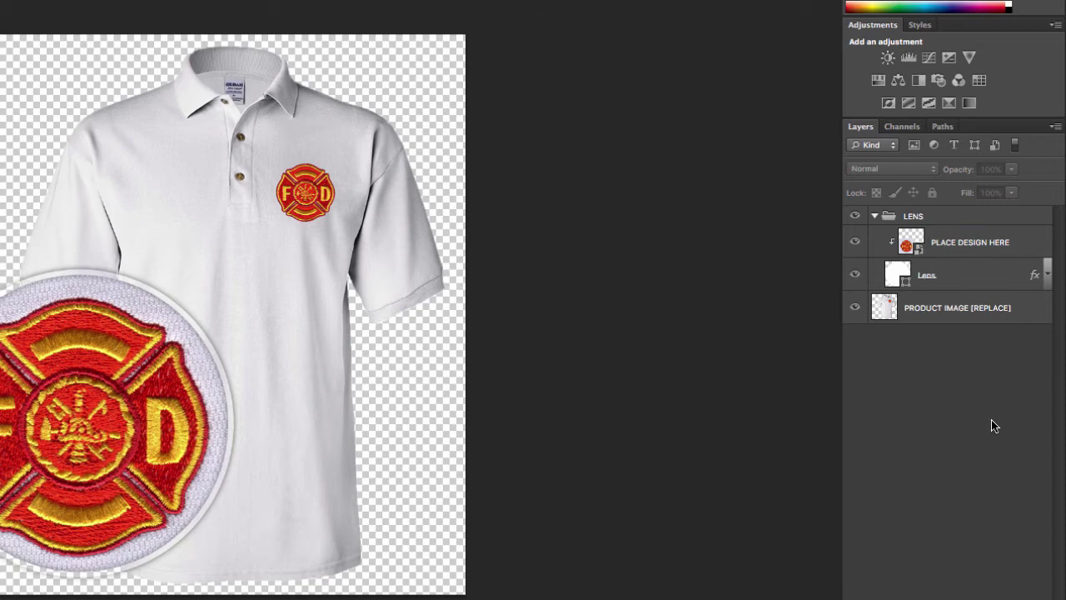
{"action": "left_click", "coordinate": [877, 216]}
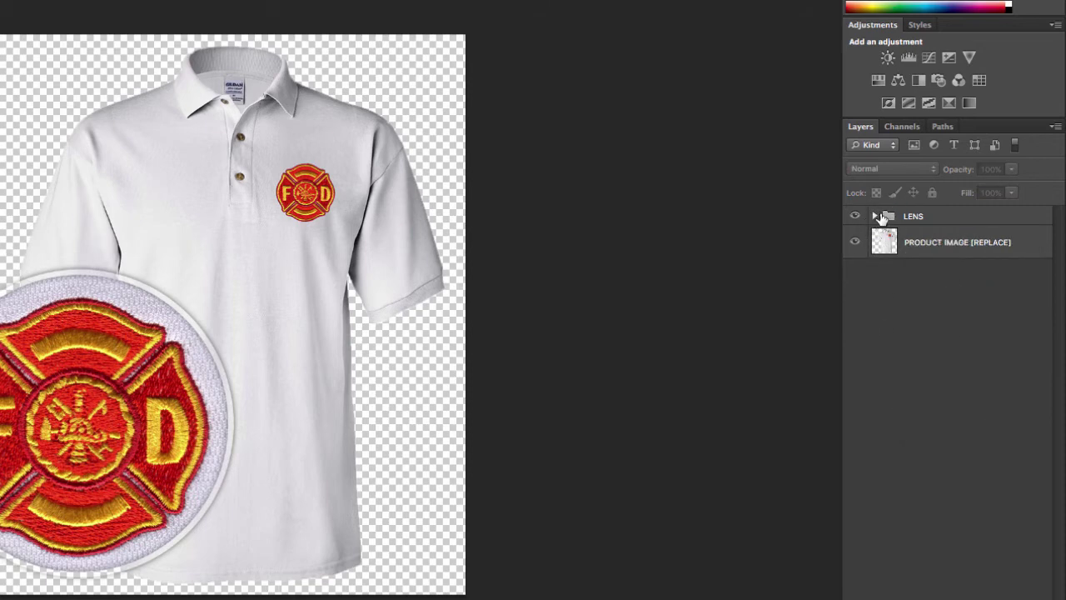
- Drag the whole LENS group slightly left over the polo image
{"action": "left_click", "coordinate": [984, 219]}
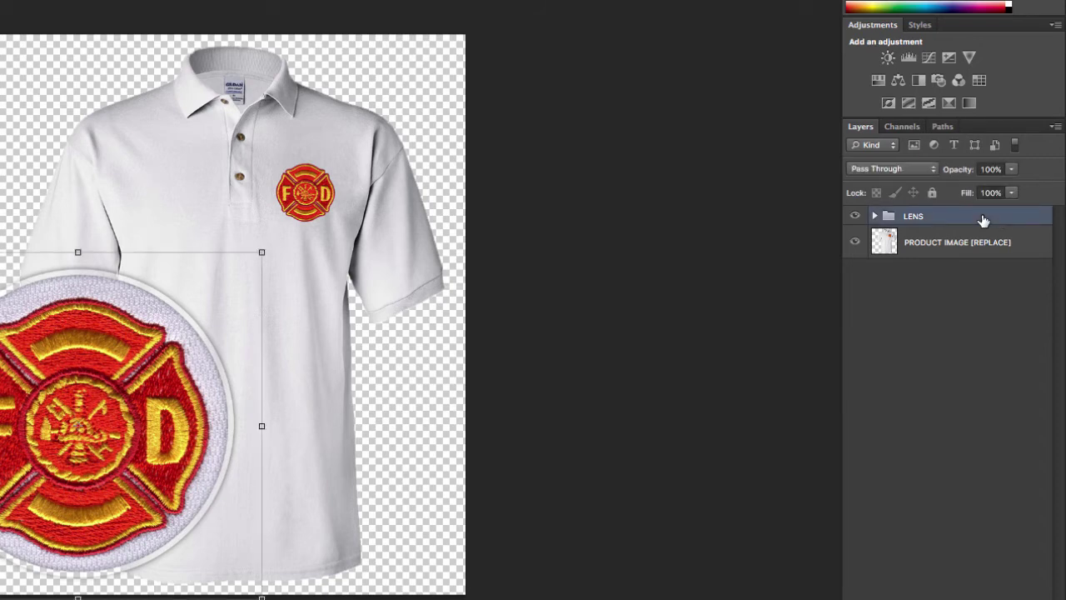
{"action": "left_click_drag", "start_coordinate": [139, 305], "coordinate": [126, 332]}
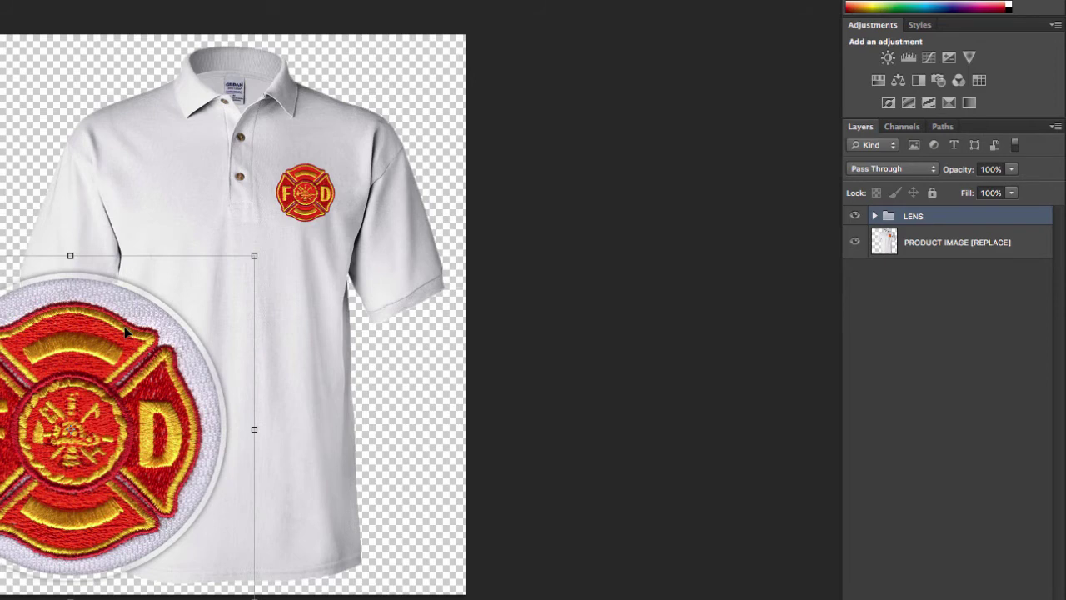
- Expand the LENS group, list the Lens layer's effects, and select the Lens circle layer
{"action": "left_click", "coordinate": [912, 386]}
{"action": "left_click", "coordinate": [875, 216]}
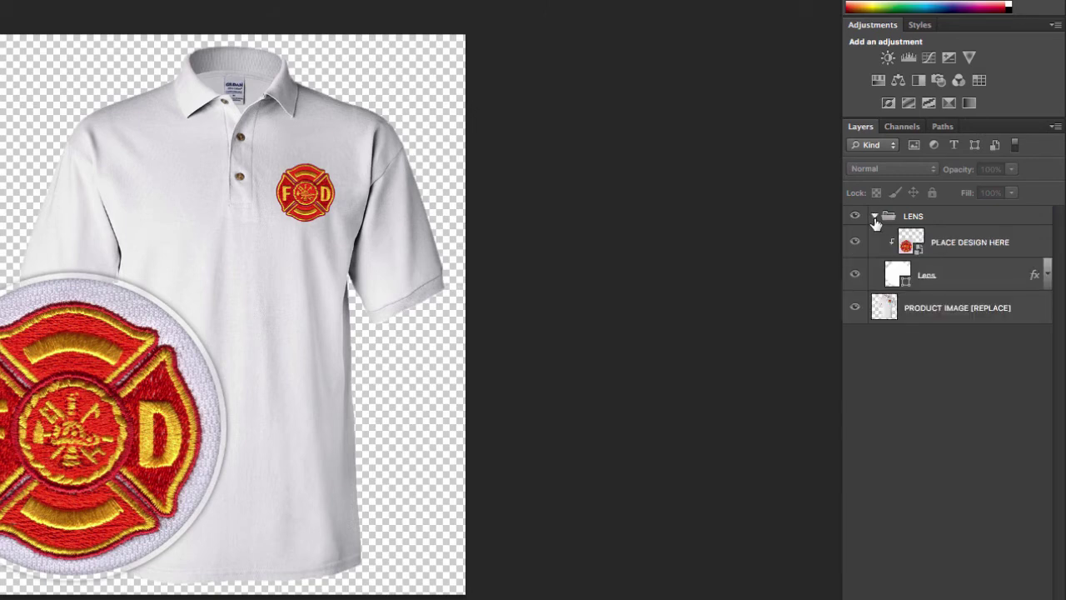
{"action": "left_click", "coordinate": [1048, 272]}
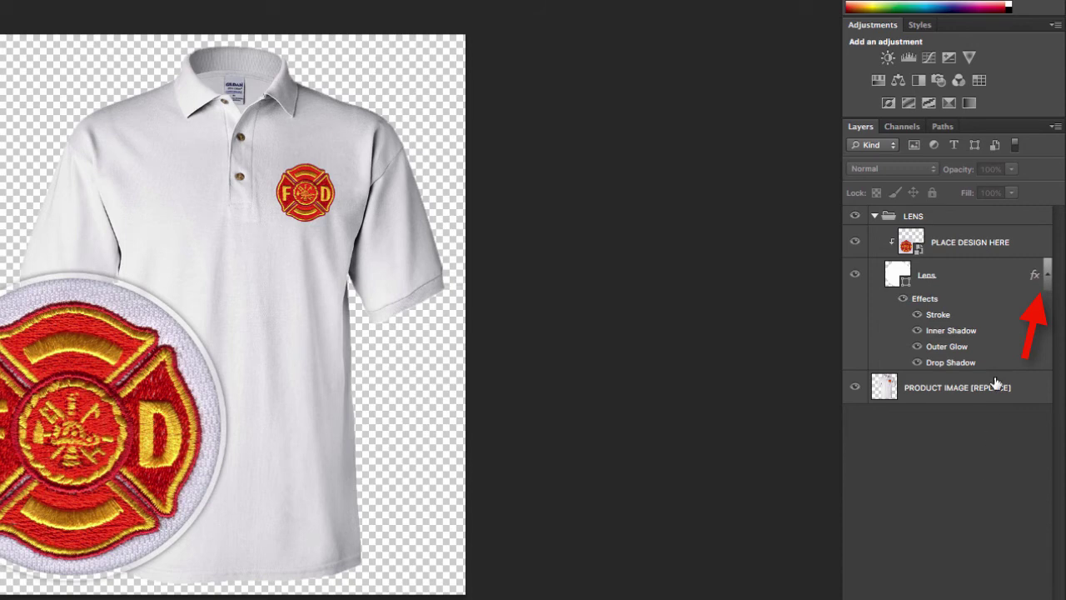
{"action": "left_click", "coordinate": [1045, 276]}
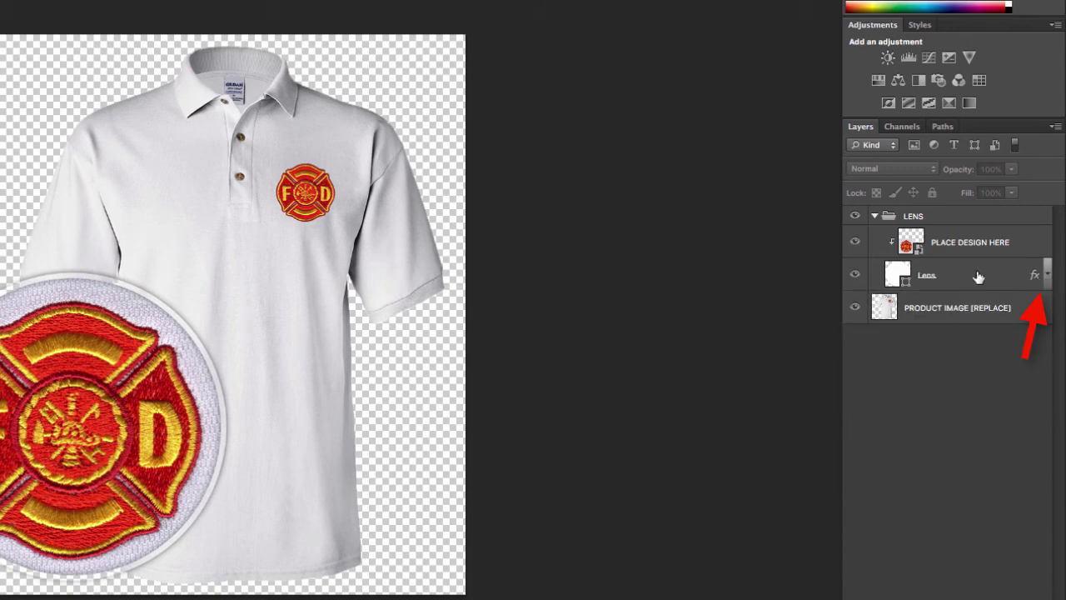
{"action": "left_click", "coordinate": [1047, 275]}
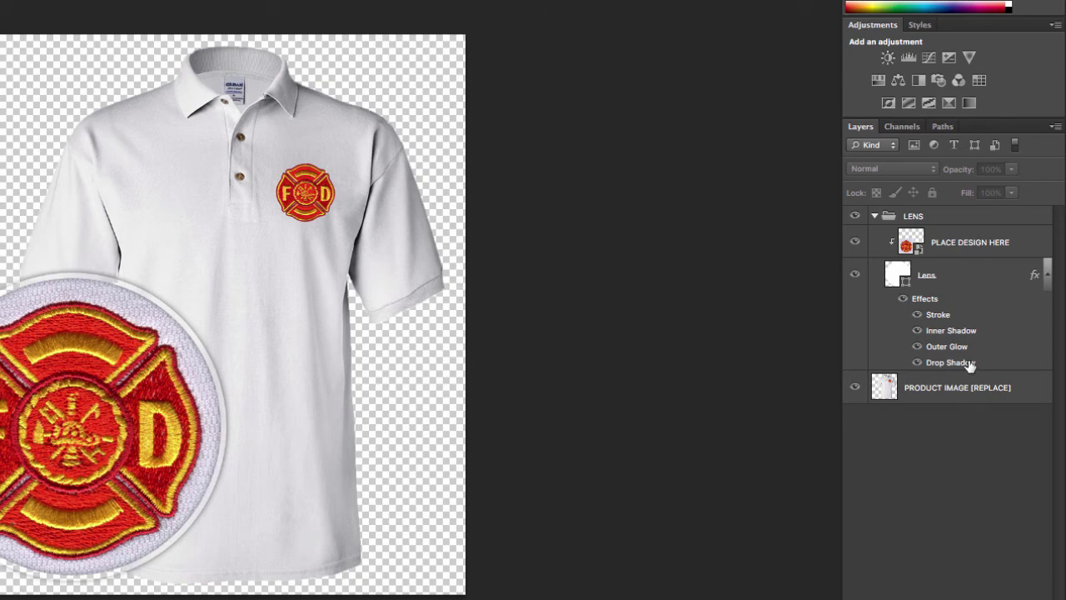
{"action": "left_click", "coordinate": [966, 363]}
{"action": "double_click", "coordinate": [971, 364]}
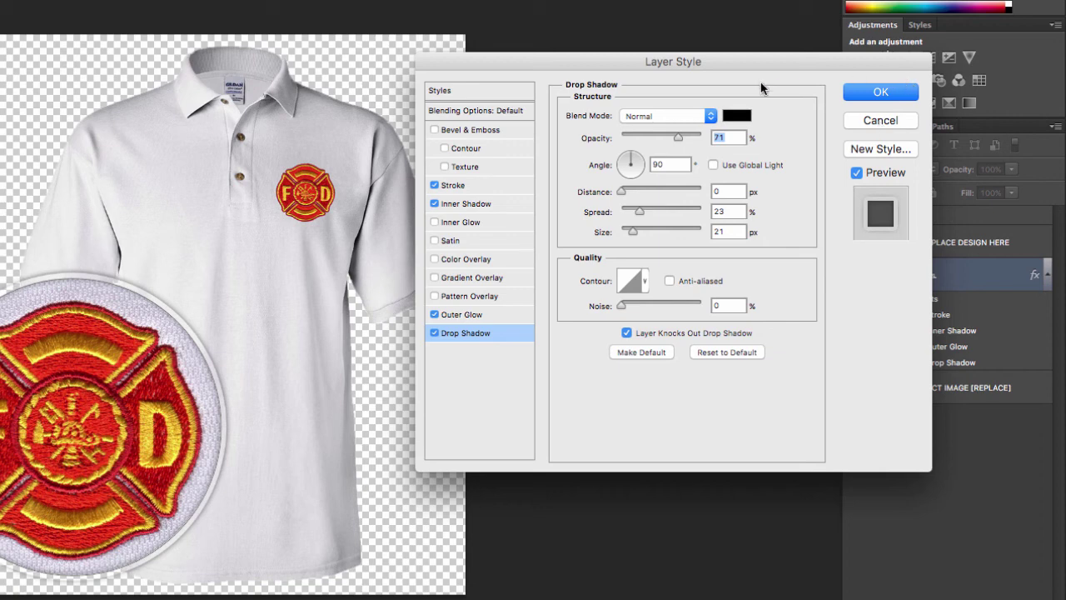
{"action": "left_click", "coordinate": [876, 123]}
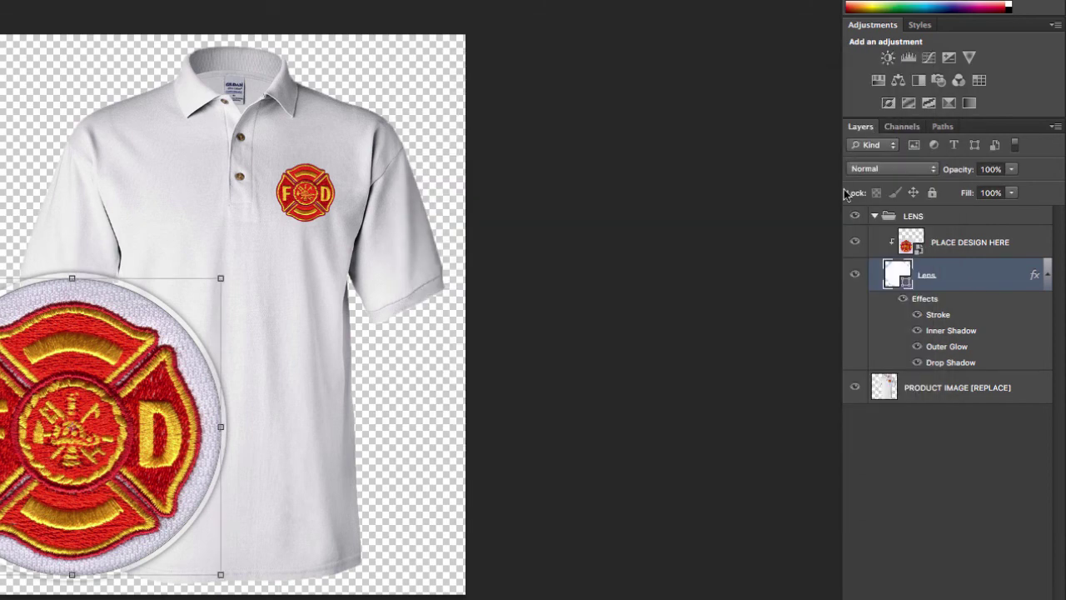
- Collapse the fx effects list under the Lens layer
{"action": "left_click", "coordinate": [1048, 276]}
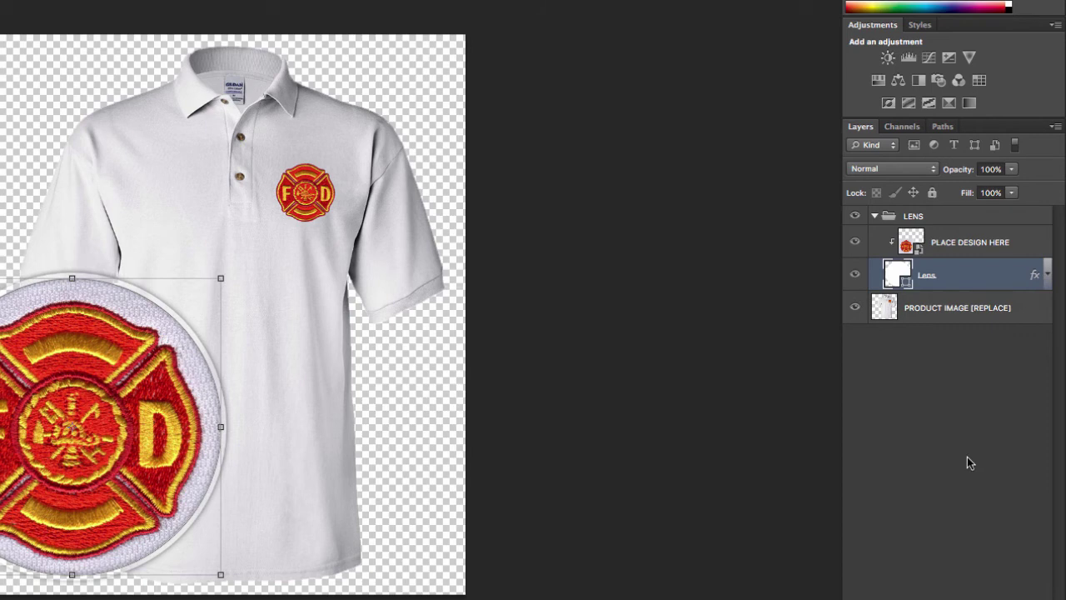